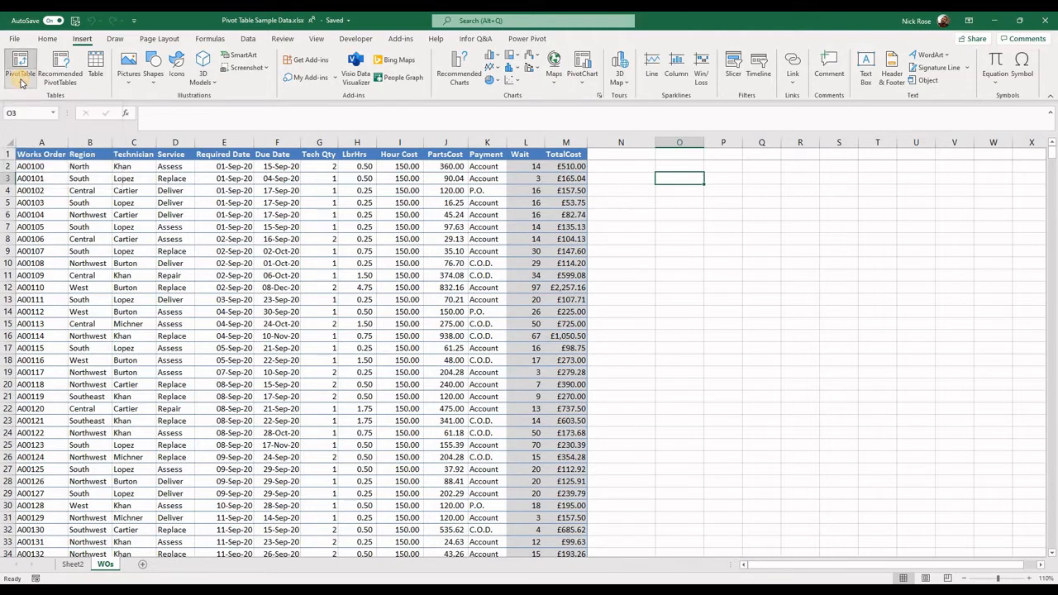
# Create a PivotTable from the full WorkOrders2 table, placed on the existing WOs worksheet at cell O3
pyautogui.click(33, 98)
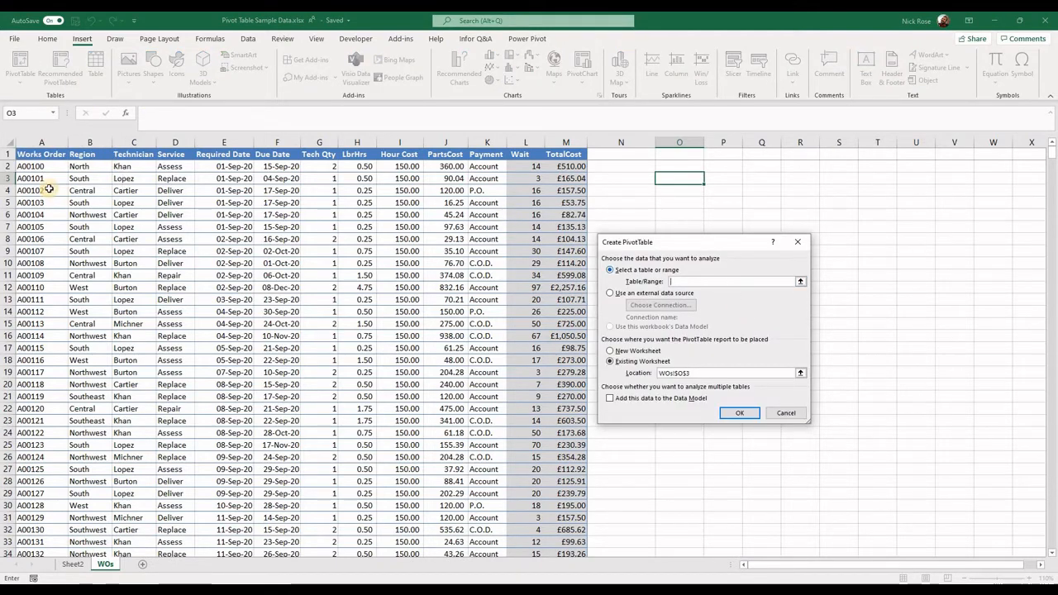
pyautogui.moveTo(31, 153); pyautogui.dragTo(562, 153)
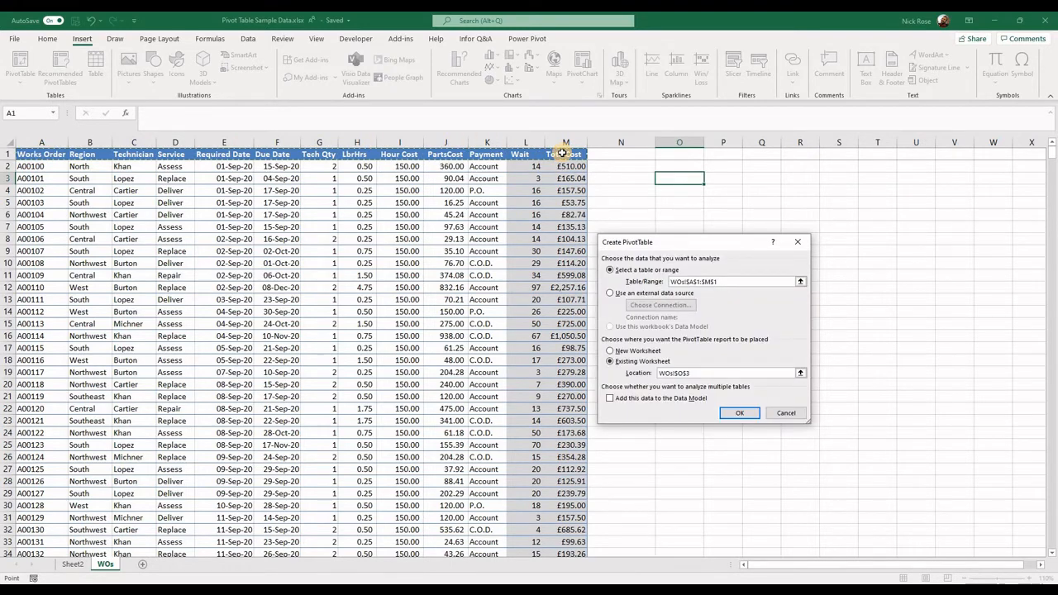
pyautogui.hotkey('ctrl', 'shift', 'Down')
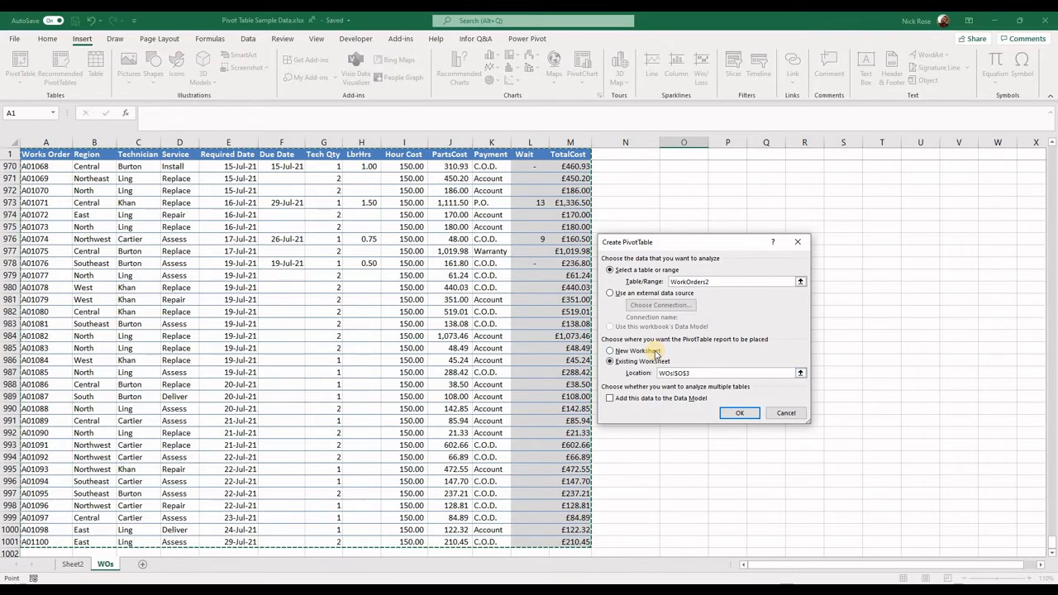
pyautogui.click(741, 416)
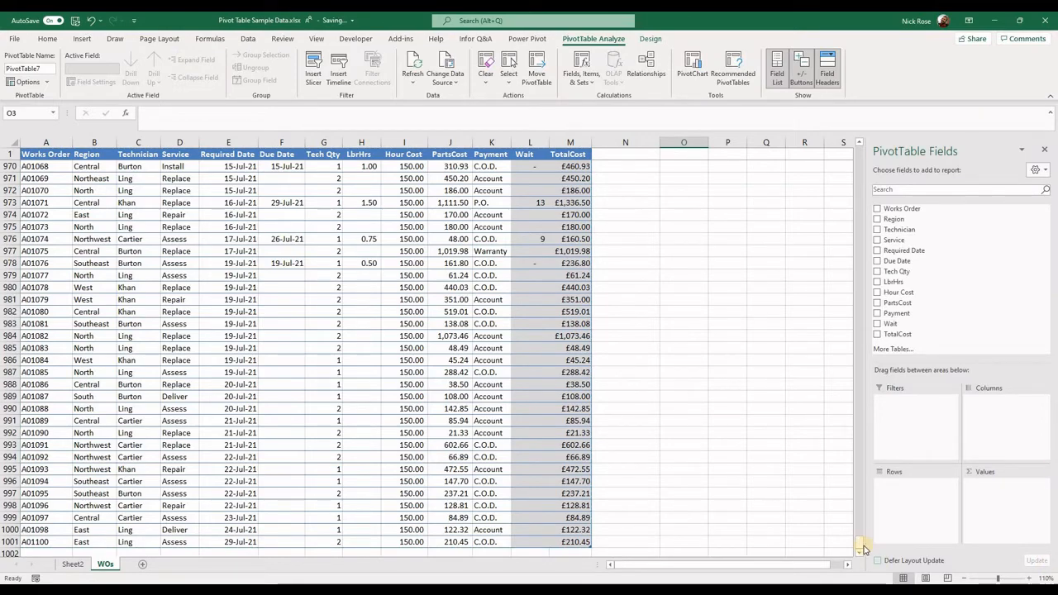
# Lay out the PivotTable with Region as rows, Service as columns and the sum of TotalCost as values
pyautogui.moveTo(862, 547); pyautogui.dragTo(842, 146)
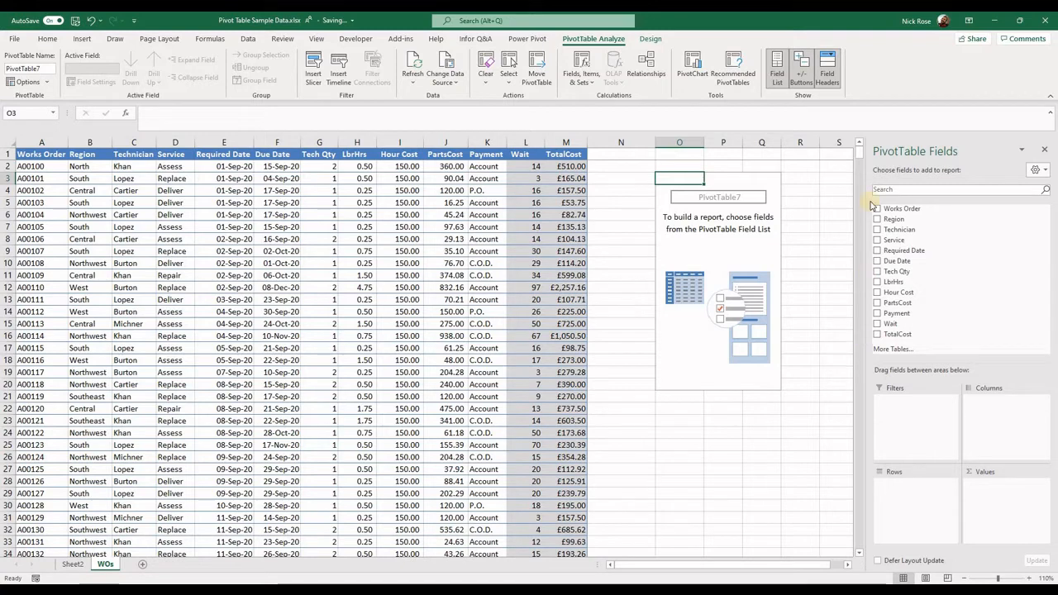
pyautogui.moveTo(896, 219); pyautogui.dragTo(904, 490)
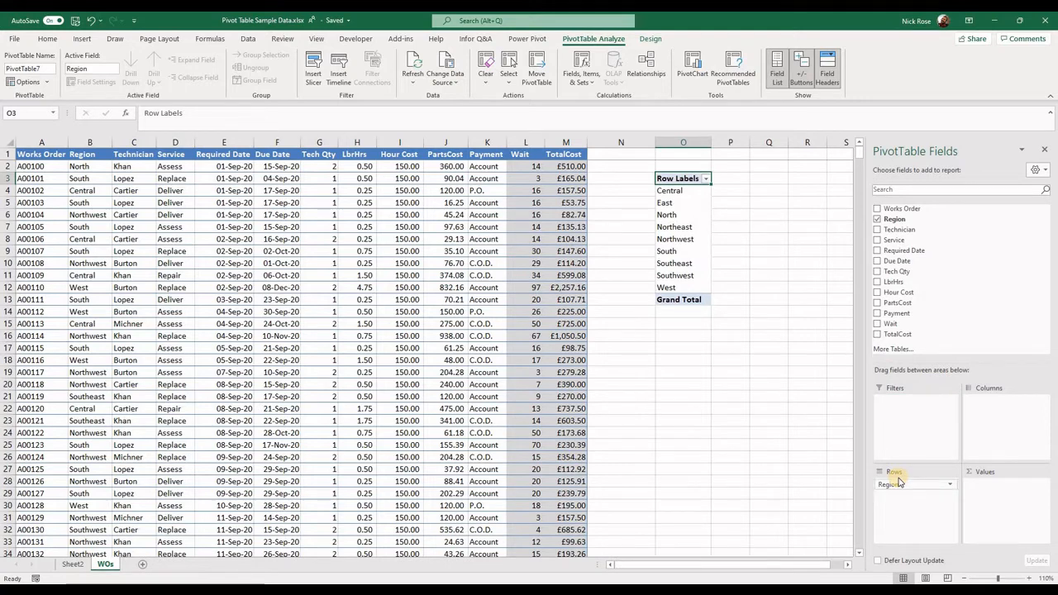
pyautogui.moveTo(897, 241); pyautogui.dragTo(1025, 408)
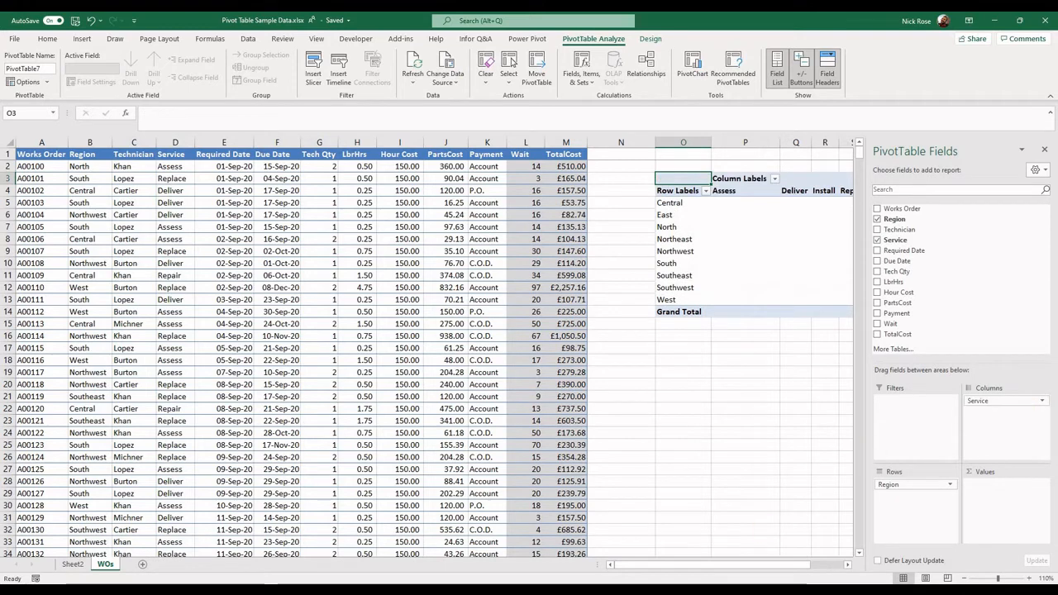
pyautogui.moveTo(674, 567); pyautogui.dragTo(702, 567)
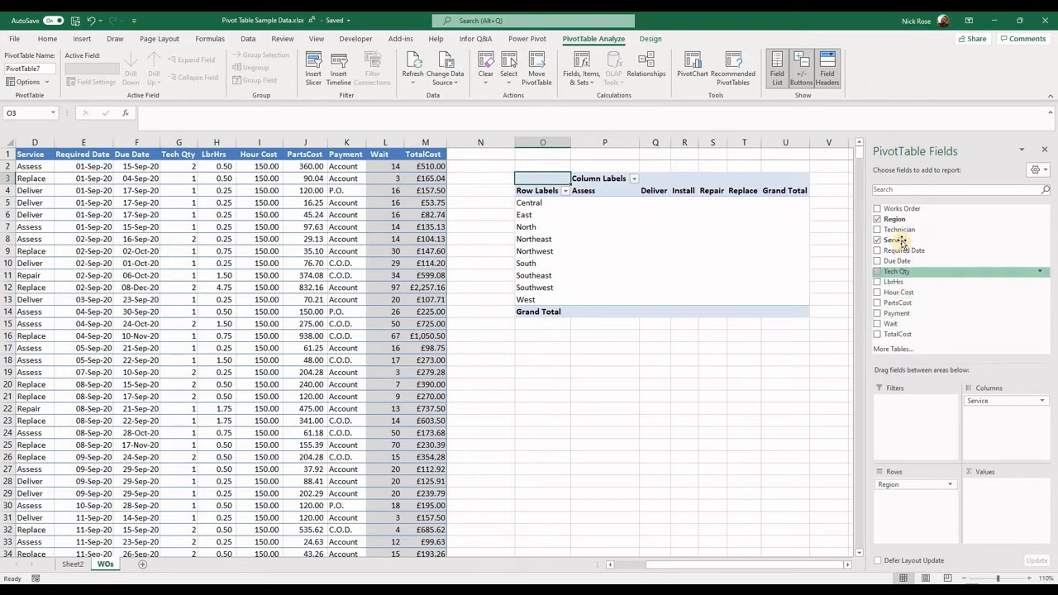
pyautogui.moveTo(901, 333); pyautogui.dragTo(980, 483)
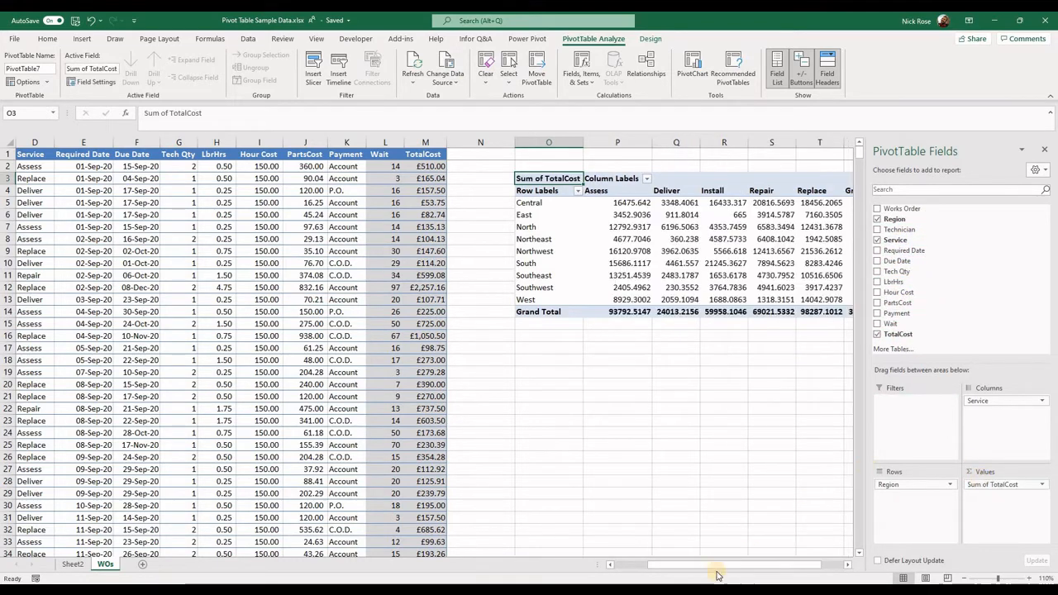
pyautogui.moveTo(758, 568); pyautogui.dragTo(779, 568)
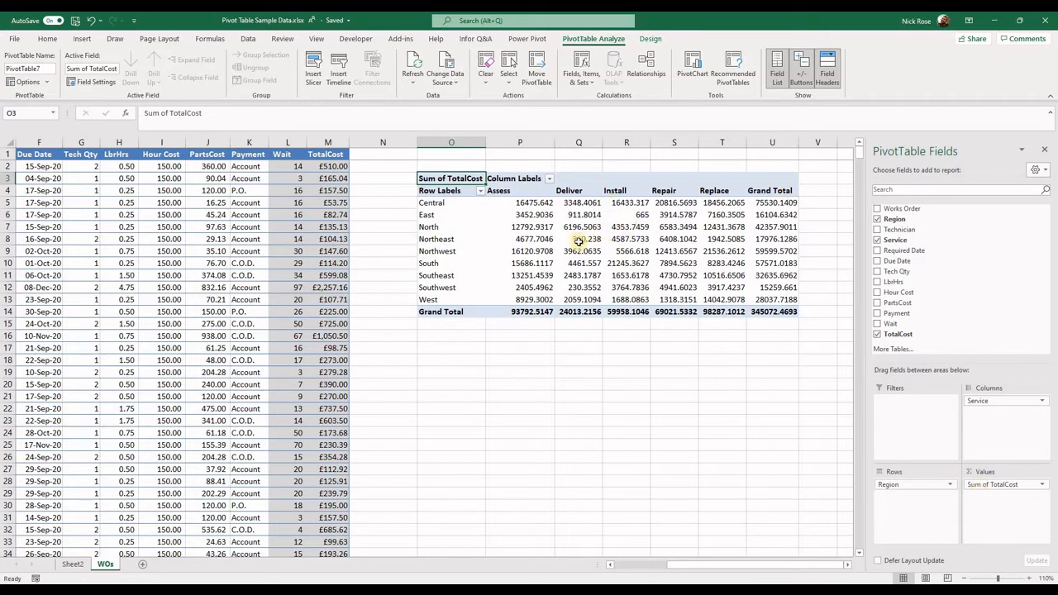
# Add Technician as a report filter and limit the PivotTable to the third technician listed
pyautogui.moveTo(578, 240)
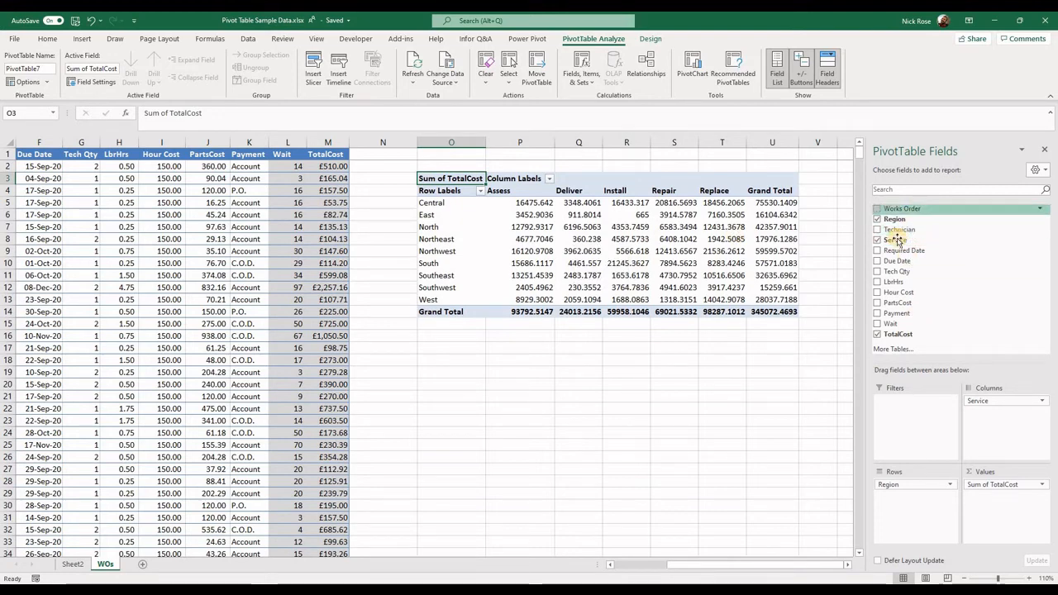
pyautogui.moveTo(899, 229); pyautogui.dragTo(892, 422)
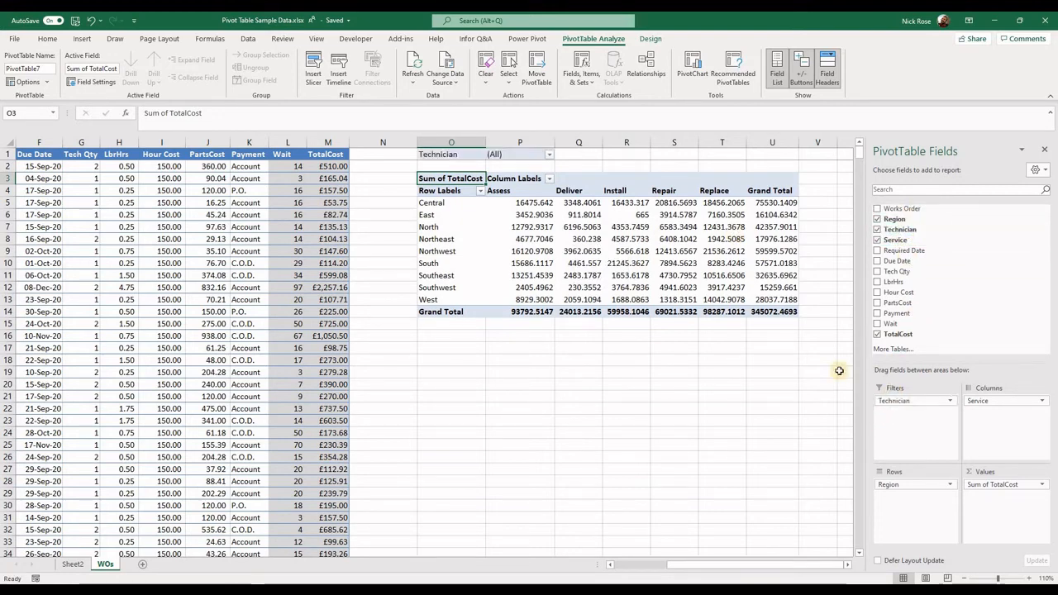
pyautogui.click(463, 154)
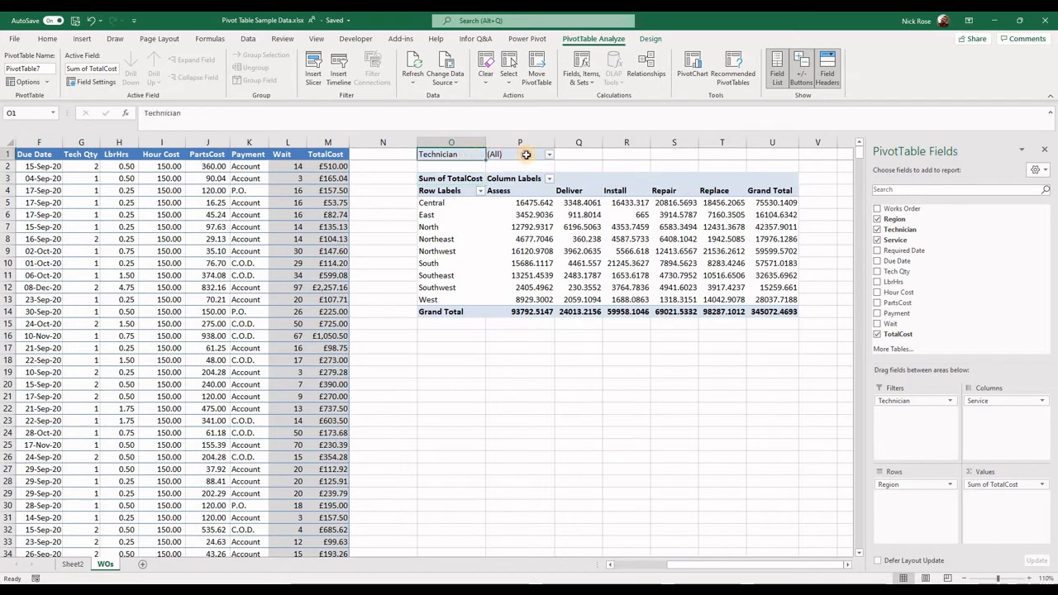
pyautogui.click(548, 155)
pyautogui.click(444, 209)
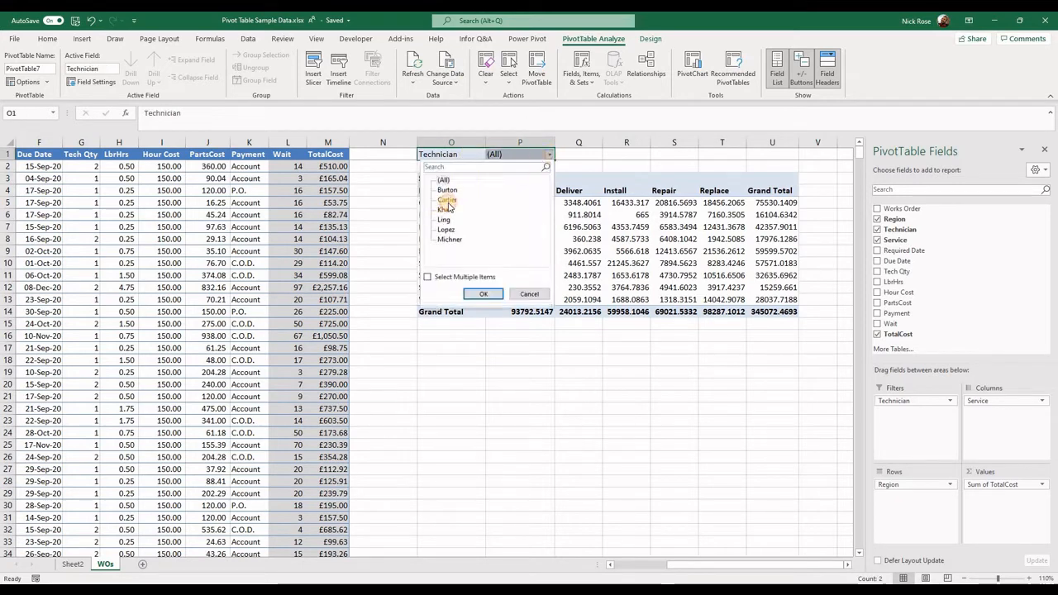
pyautogui.click(478, 298)
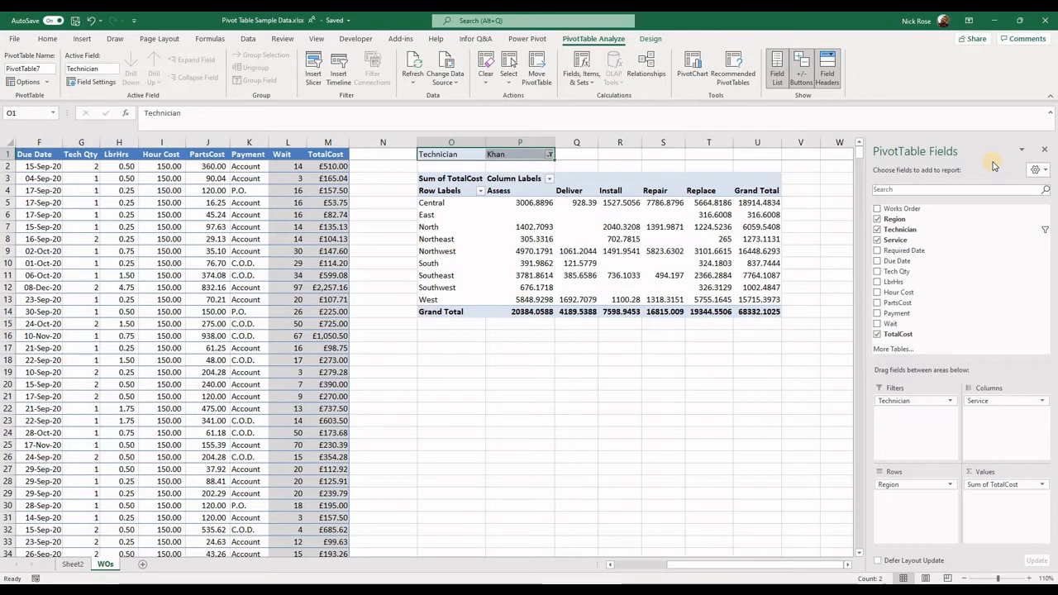
# Reset the Technician filter to (All) and move the Technician field into the rows beneath Region
pyautogui.click(547, 156)
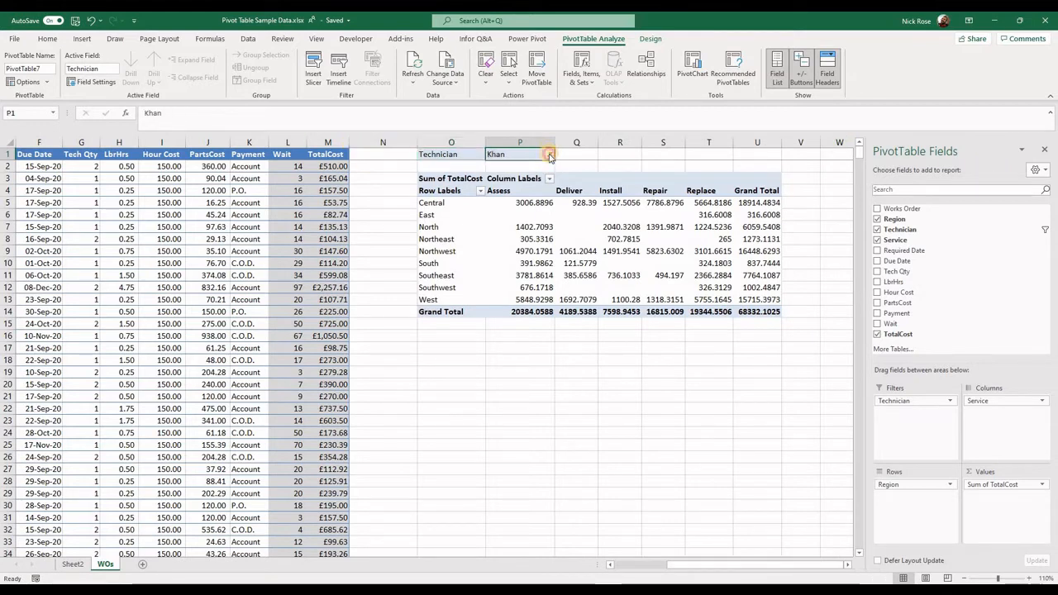
pyautogui.click(549, 155)
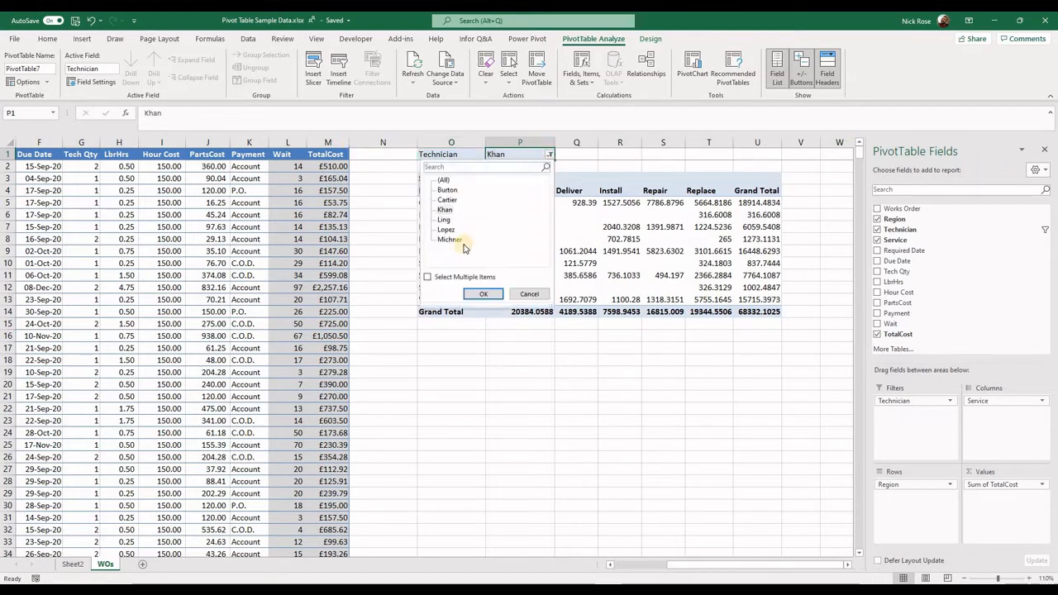
pyautogui.click(442, 179)
pyautogui.click(484, 293)
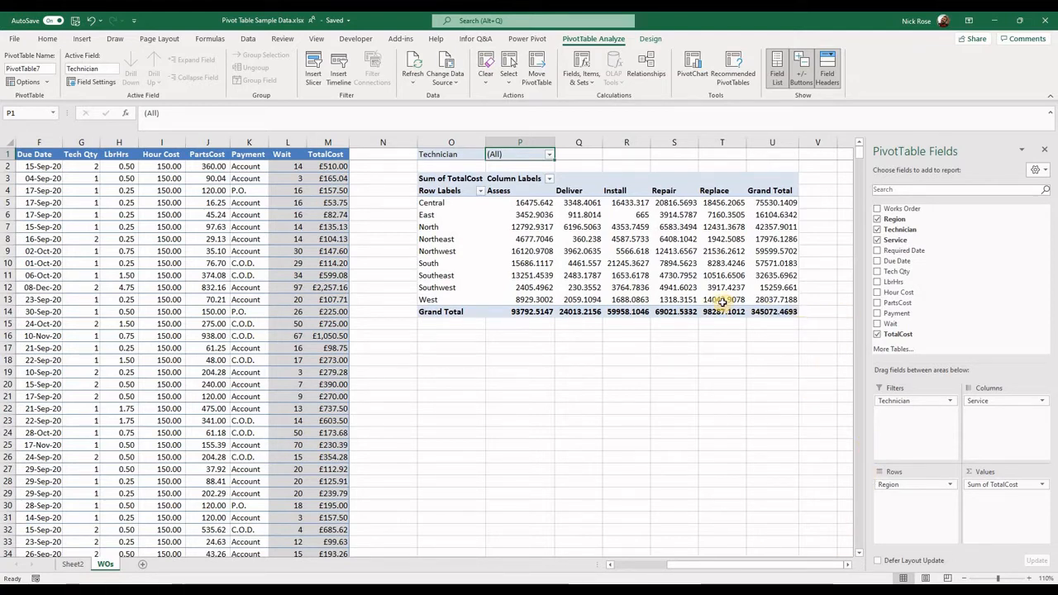
pyautogui.moveTo(723, 302)
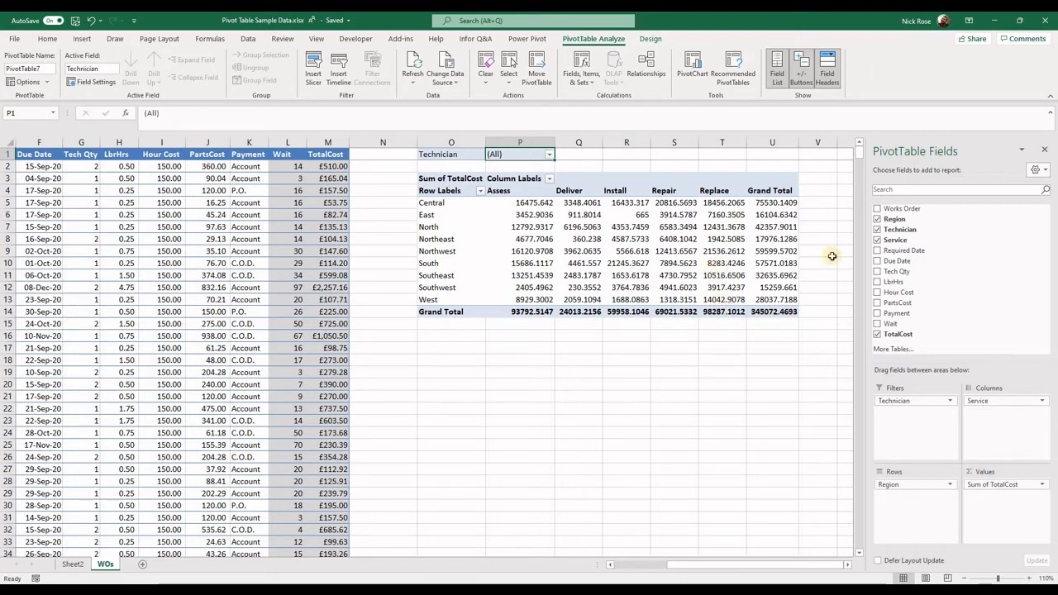
pyautogui.moveTo(908, 234); pyautogui.dragTo(909, 504)
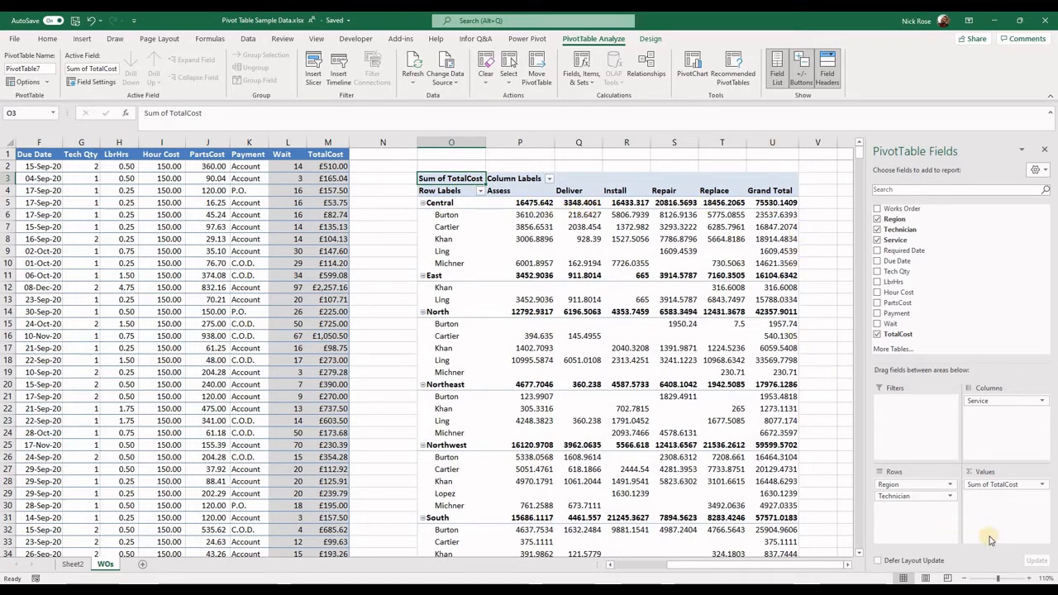
# Summarize the TotalCost value field by Average
pyautogui.click(1043, 485)
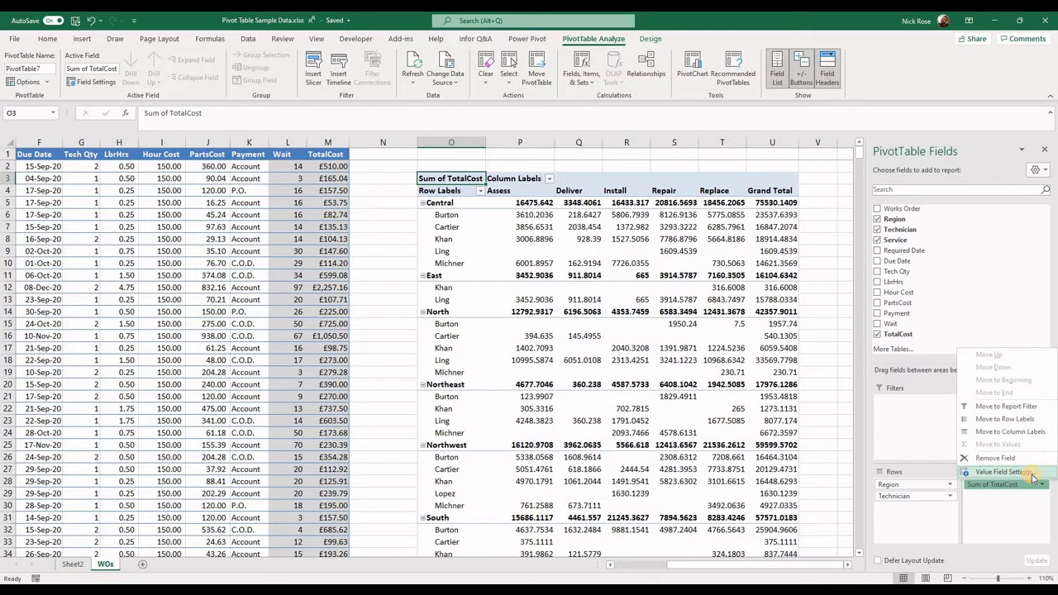
pyautogui.click(1033, 478)
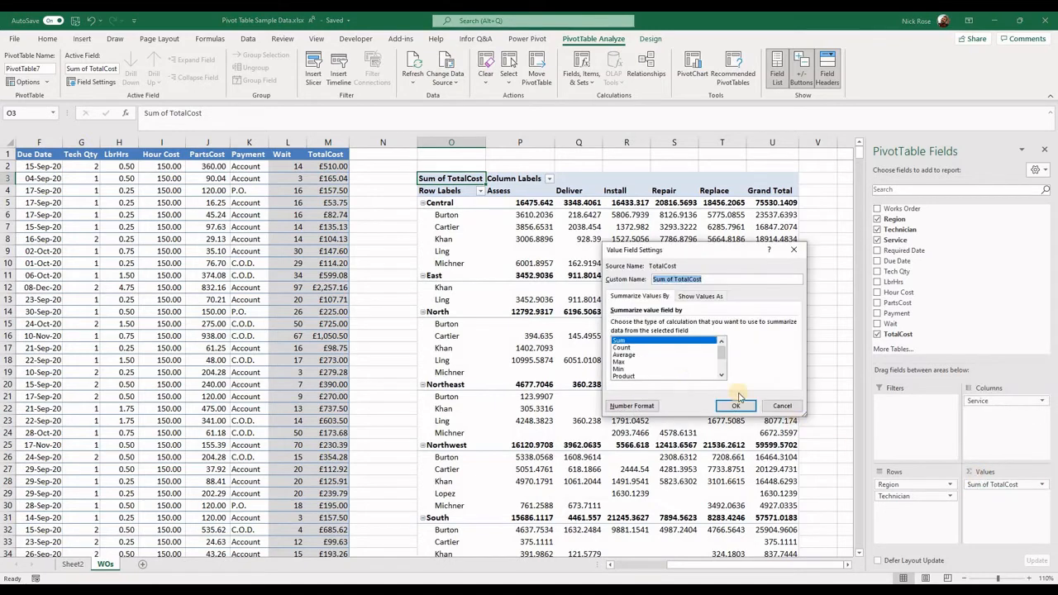
pyautogui.click(626, 353)
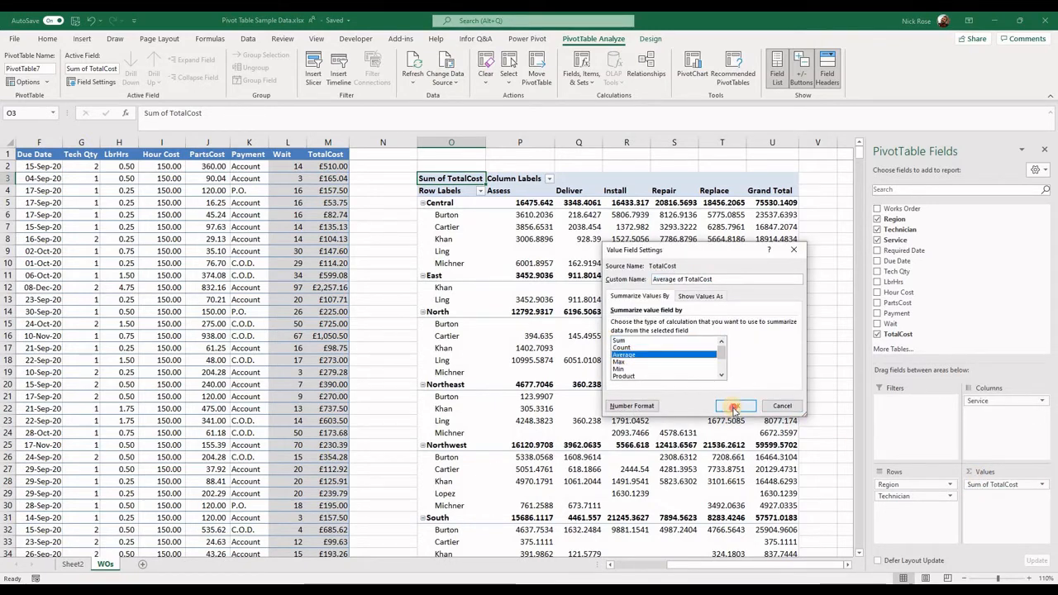
pyautogui.click(734, 409)
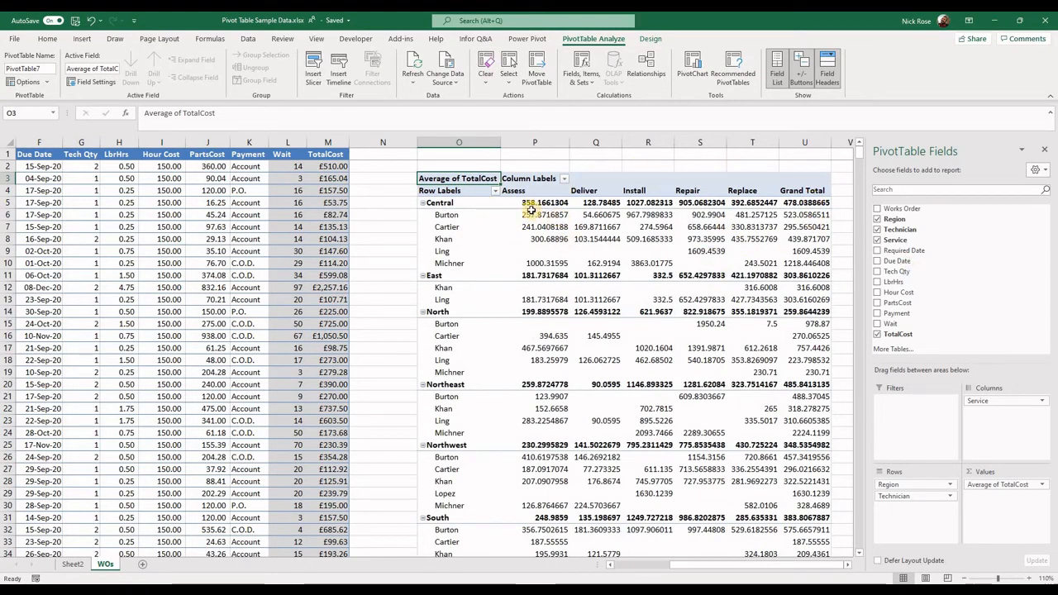
# Format the TotalCost value field as Currency with the £ symbol and 2 decimal places
pyautogui.moveTo(536, 209)
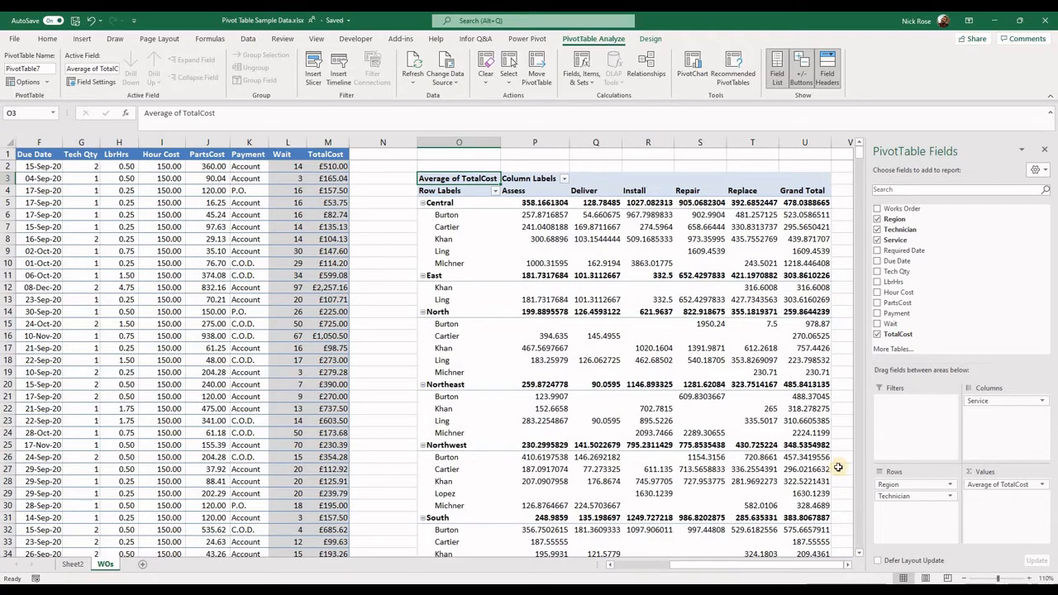
pyautogui.click(1043, 486)
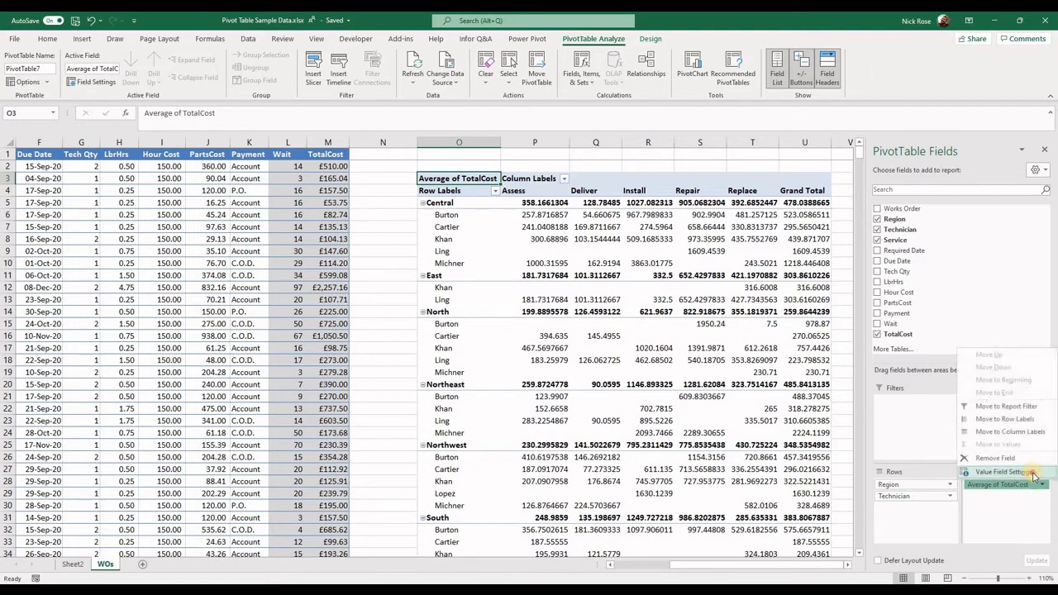
pyautogui.click(1031, 474)
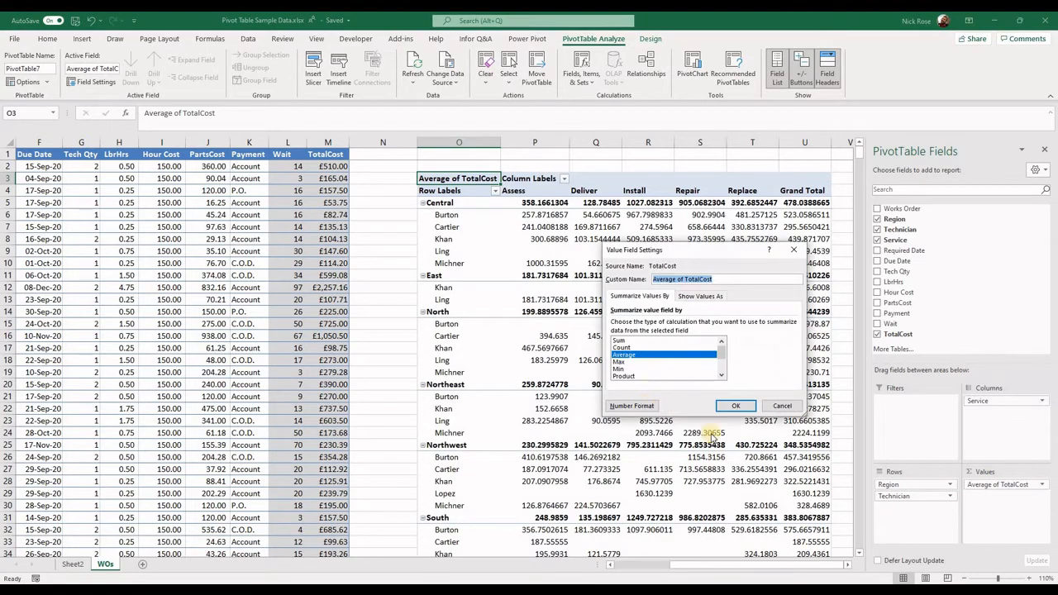
pyautogui.click(646, 407)
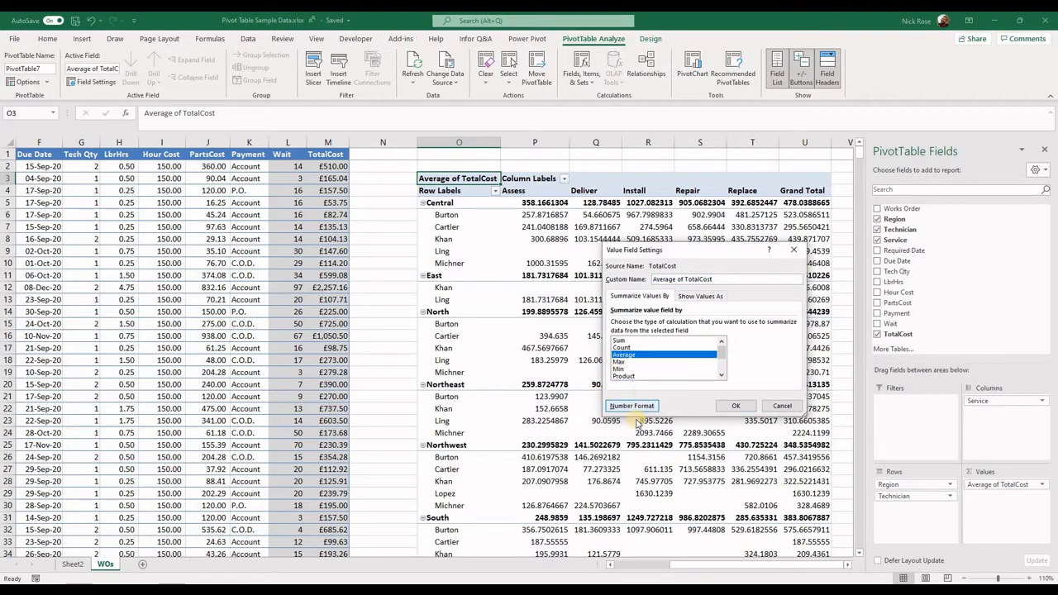
pyautogui.click(632, 405)
pyautogui.click(583, 261)
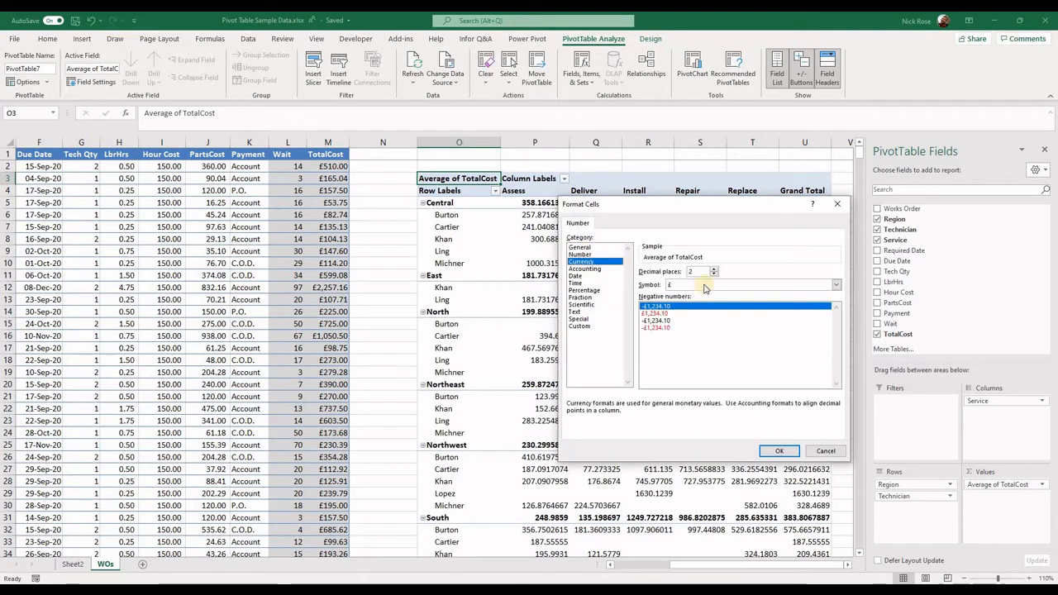
pyautogui.click(780, 451)
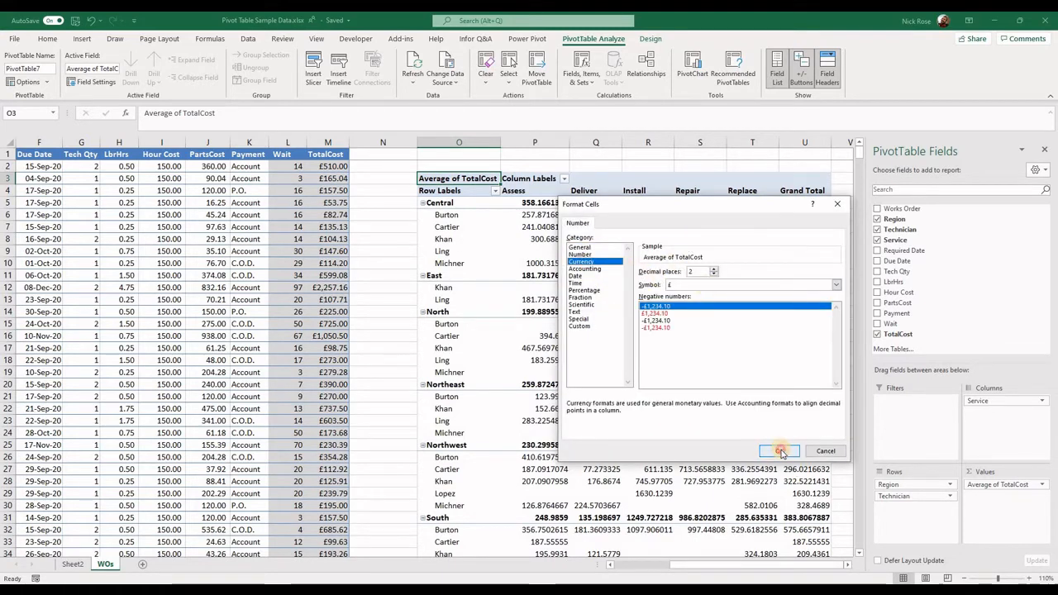
pyautogui.click(739, 406)
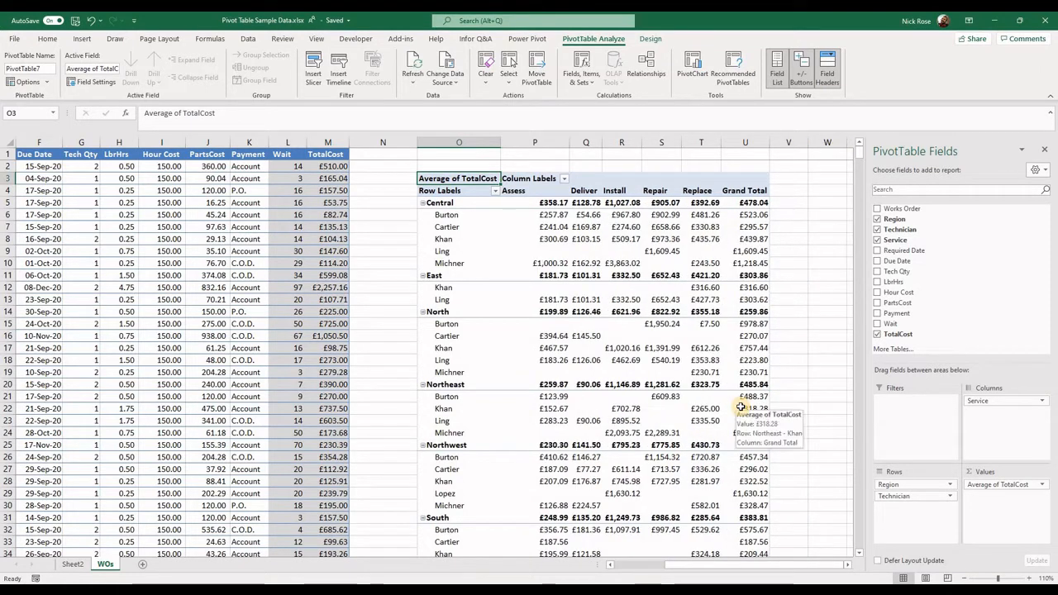
# Summarize the TotalCost value field by Sum and look over the region and technician rows
pyautogui.click(1042, 486)
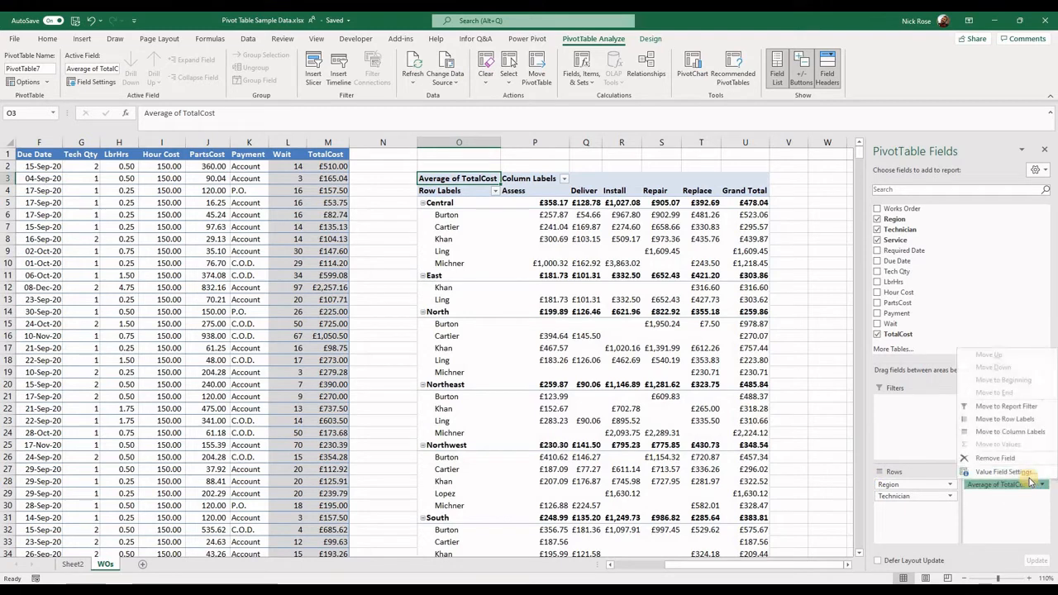
pyautogui.click(1004, 472)
pyautogui.click(624, 339)
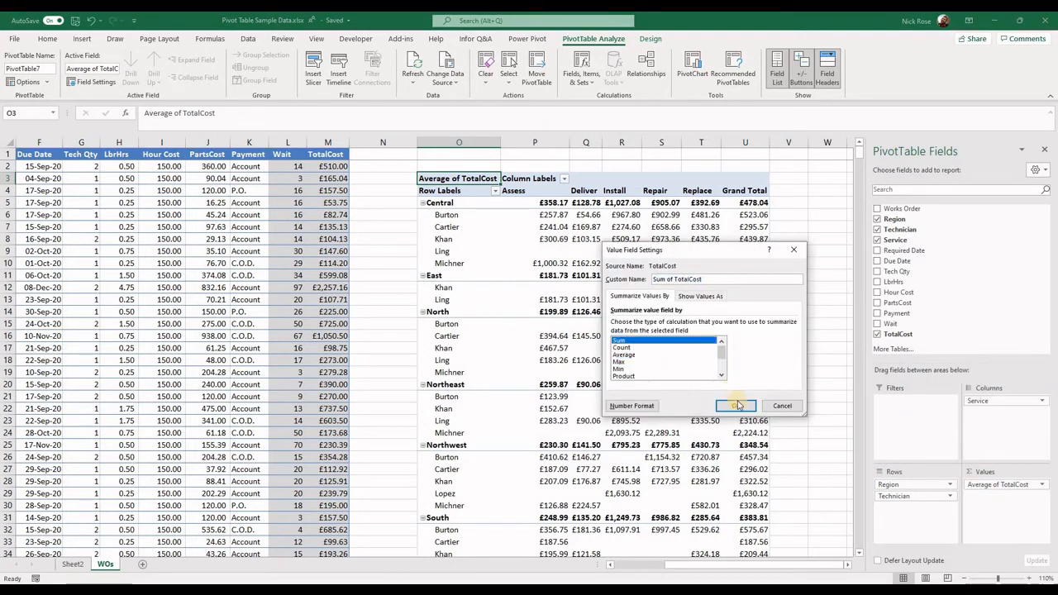
pyautogui.click(738, 407)
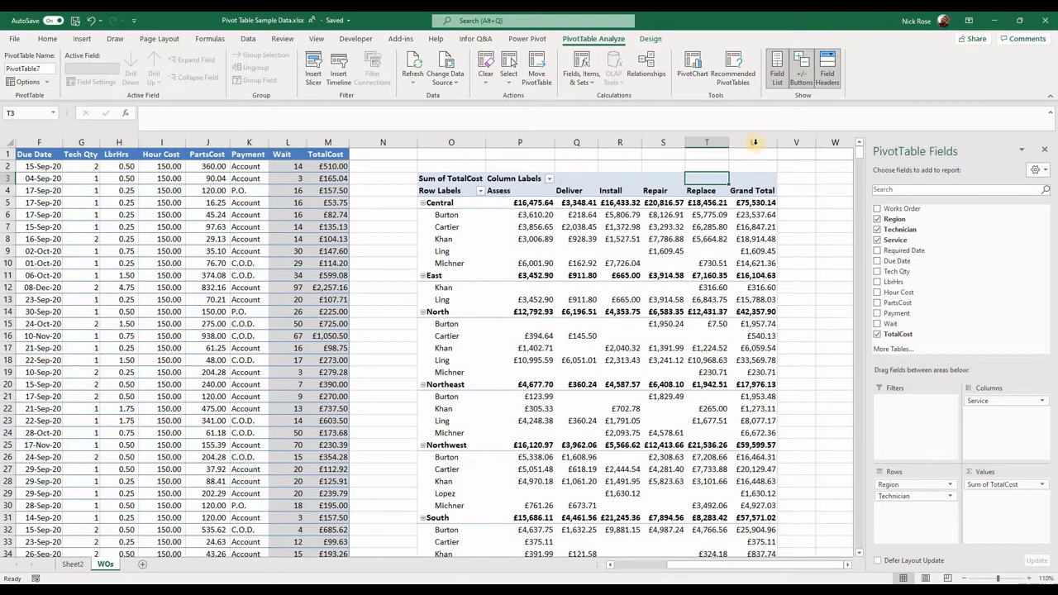
pyautogui.scroll(-5, 753, 149)
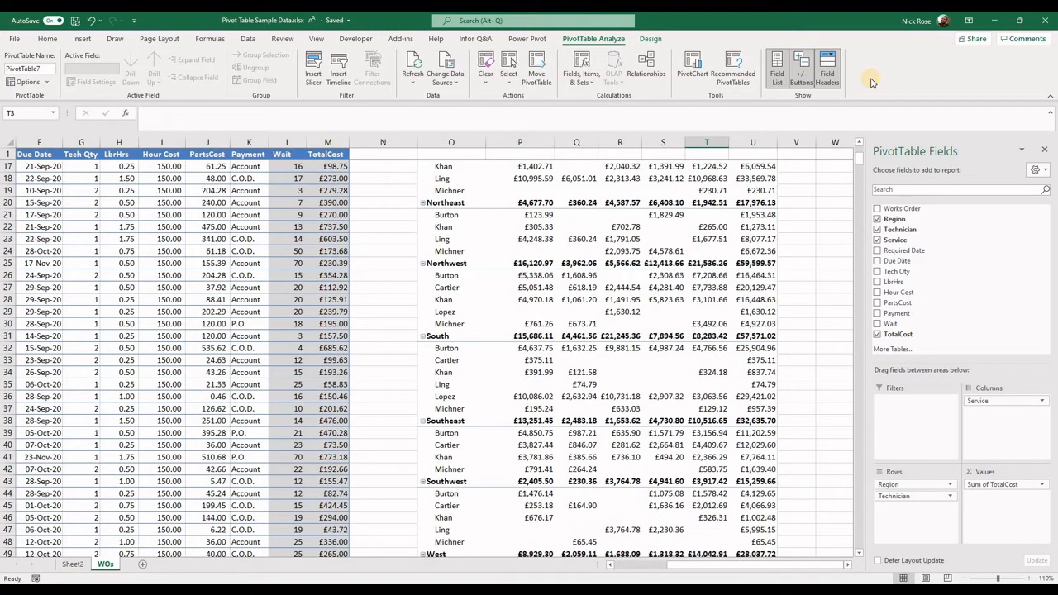
# Turn off grand totals for columns in the PivotTable options, keeping grand totals for rows enabled
pyautogui.scroll(-4, 592, 447)
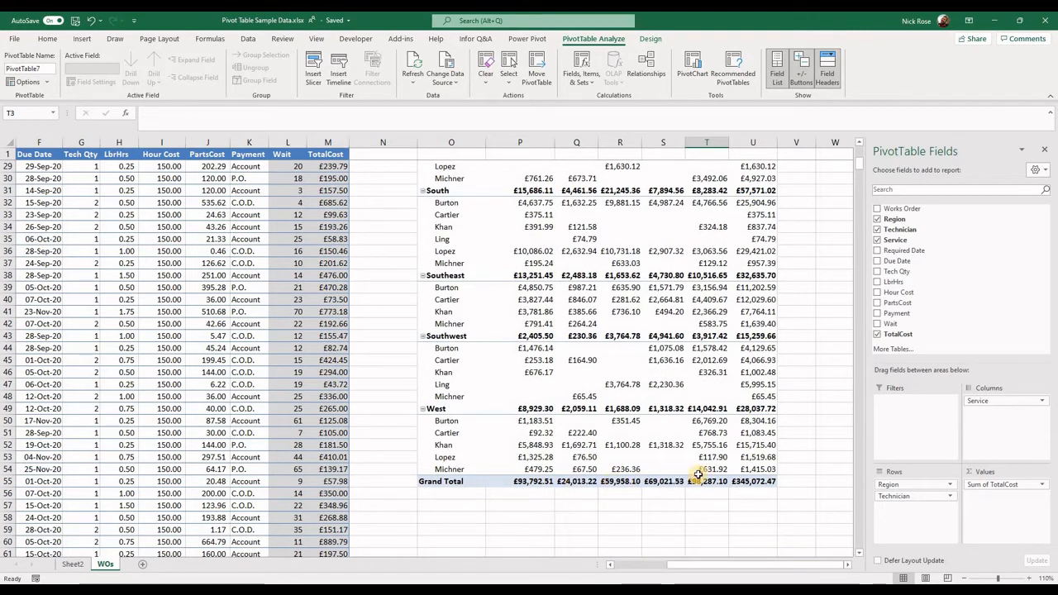
pyautogui.moveTo(698, 475)
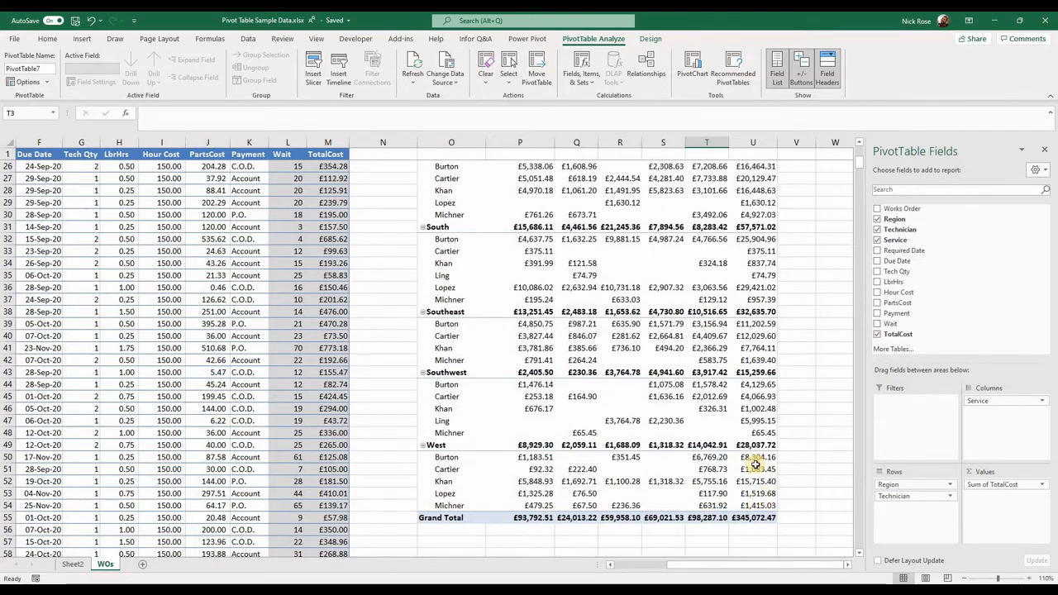
pyautogui.scroll(9, 711, 438)
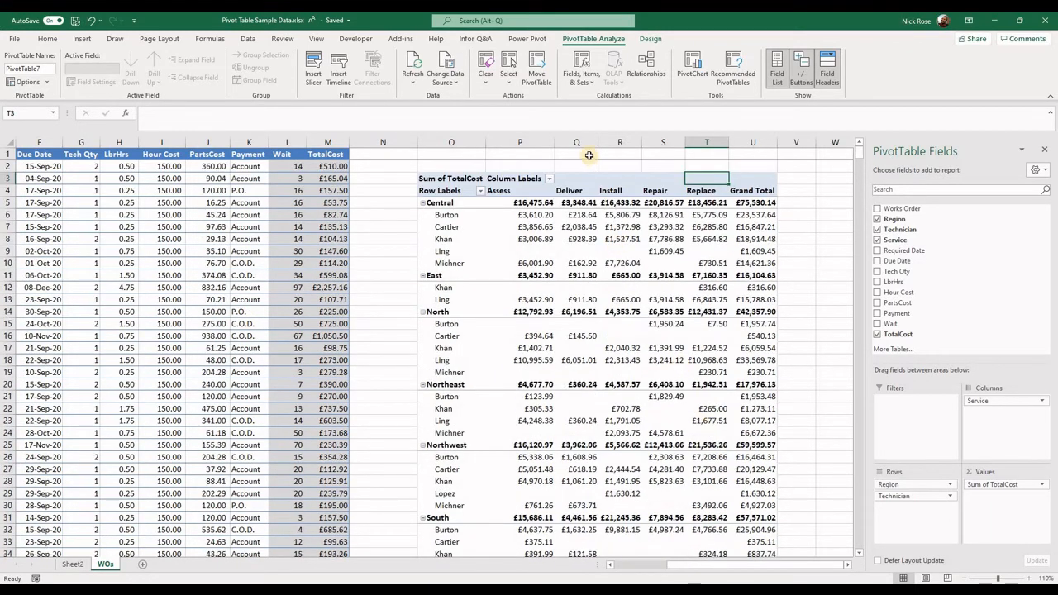
pyautogui.rightClick(594, 180)
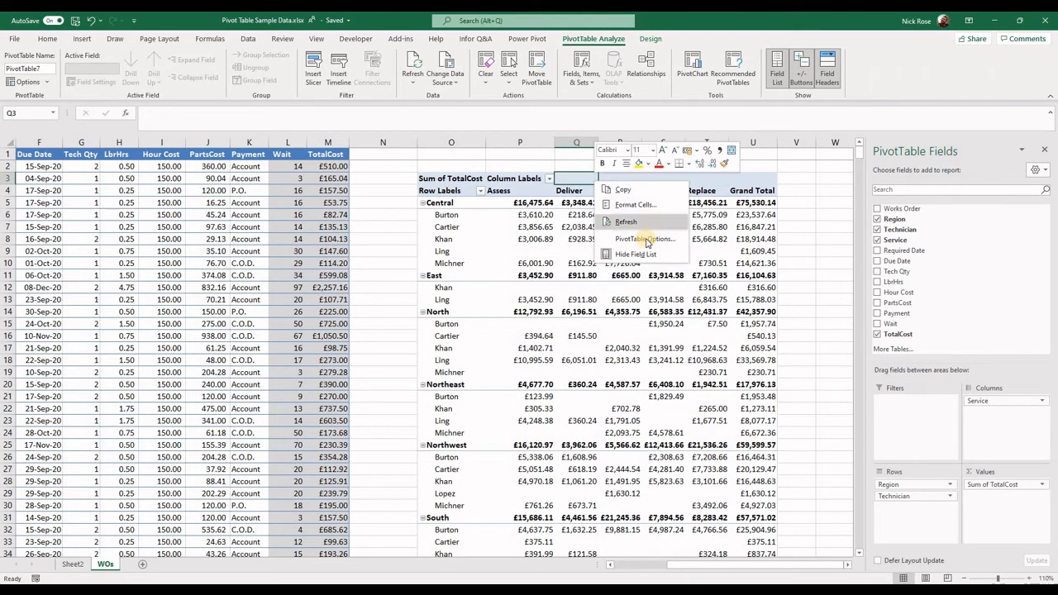
pyautogui.click(646, 239)
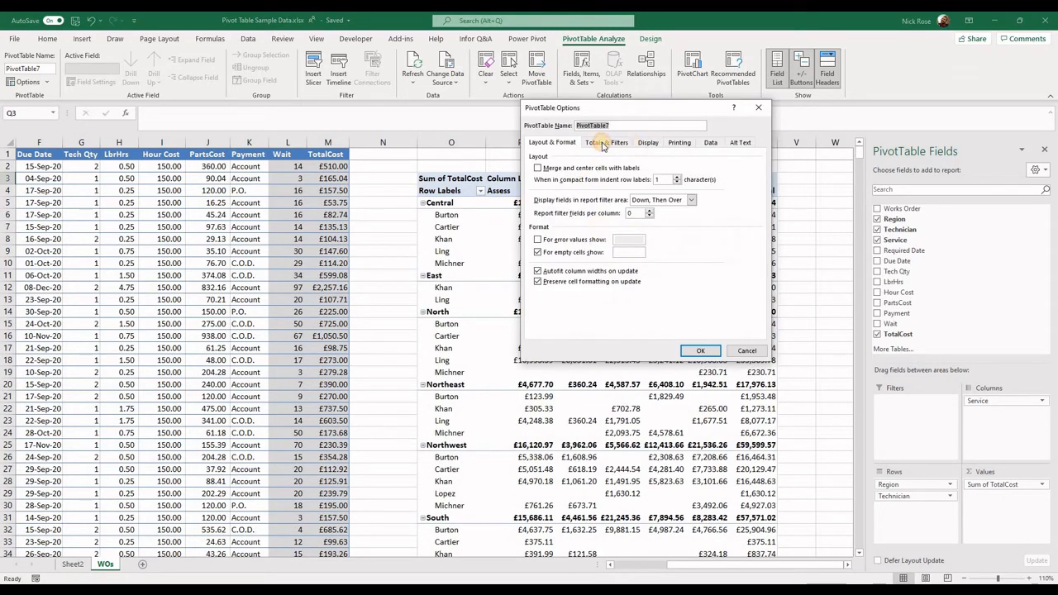
pyautogui.click(604, 144)
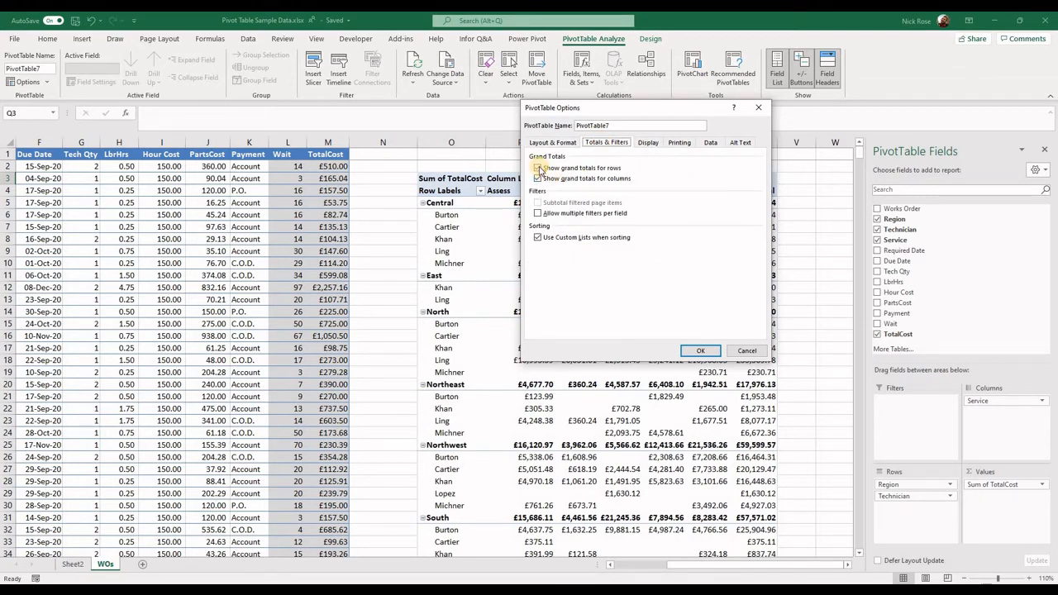
pyautogui.click(538, 179)
pyautogui.click(699, 352)
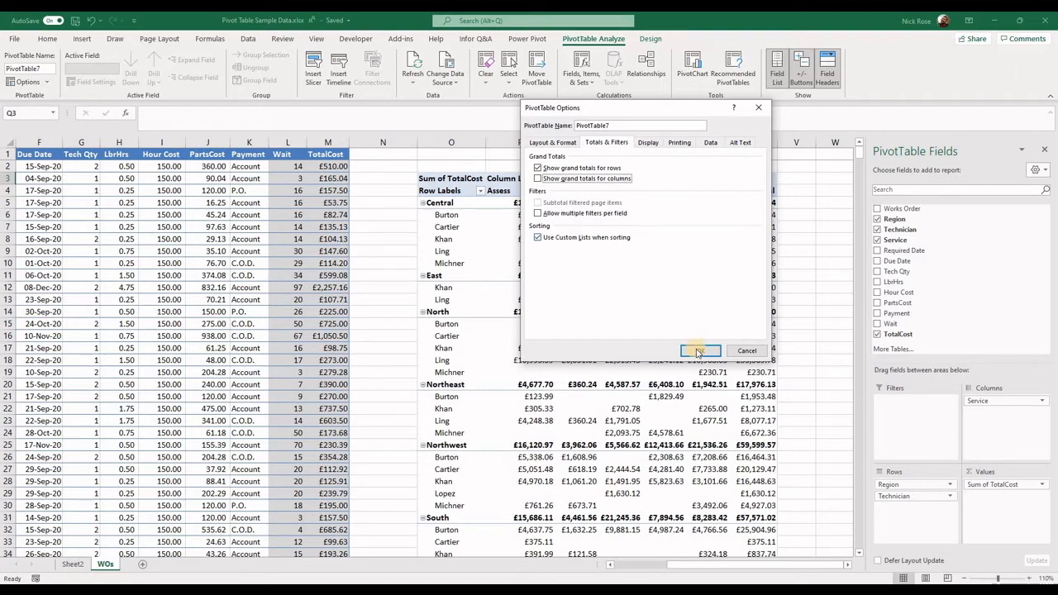
# Check the row beneath the West region at the end of the PivotTable and reselect a cell inside the PivotTable
pyautogui.scroll(-11, 690, 318)
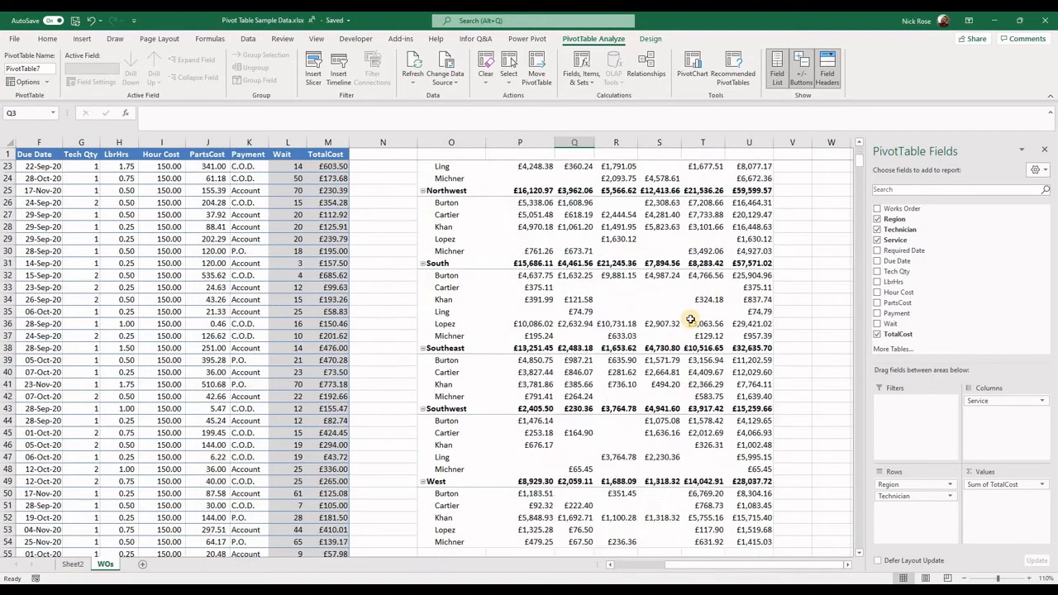
pyautogui.moveTo(519, 408); pyautogui.dragTo(751, 405)
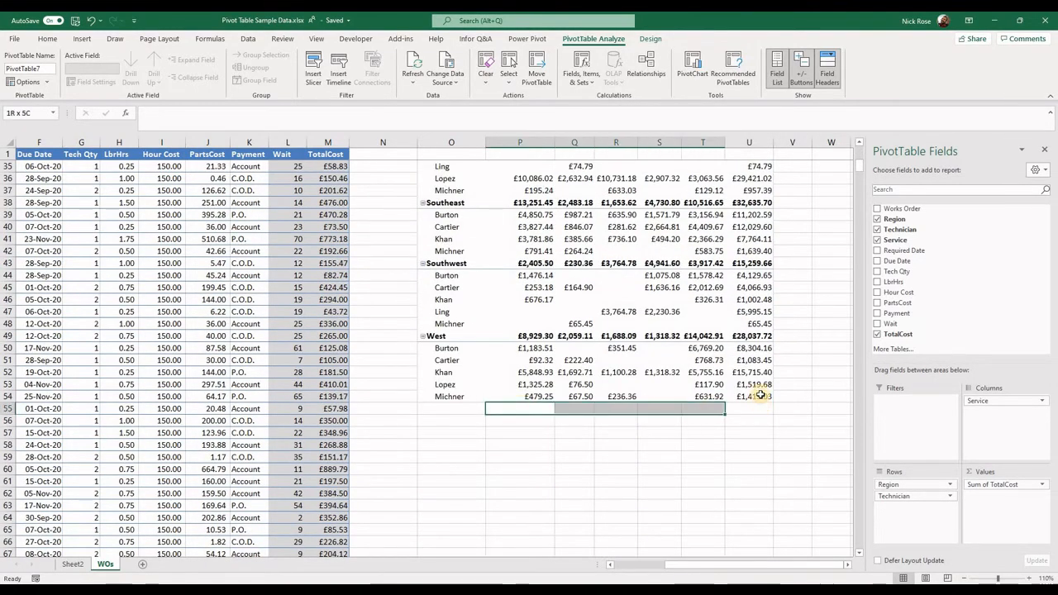
pyautogui.scroll(11, 764, 390)
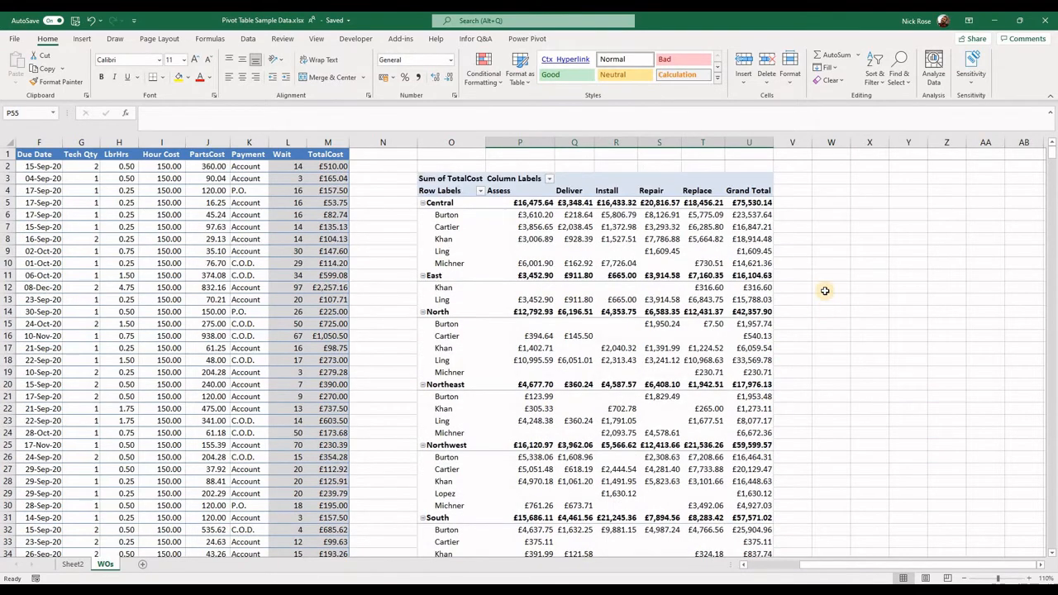
pyautogui.click(825, 311)
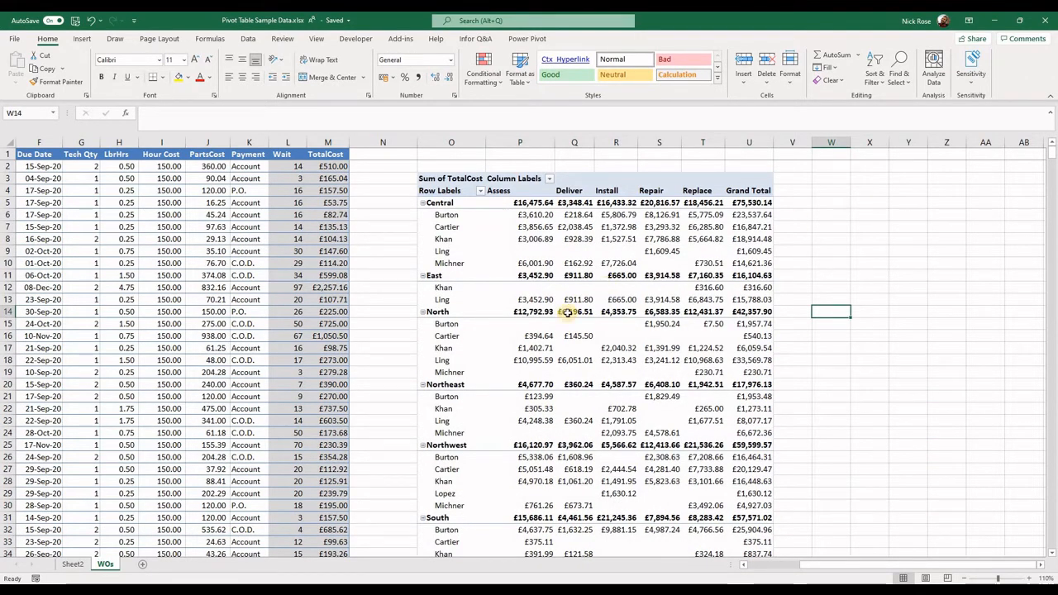
pyautogui.click(498, 251)
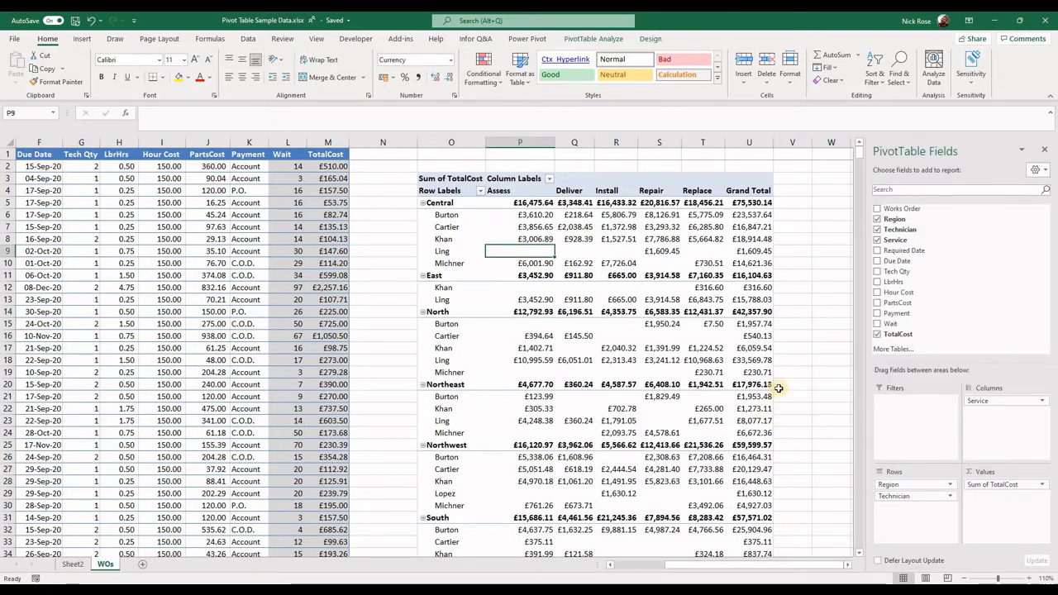